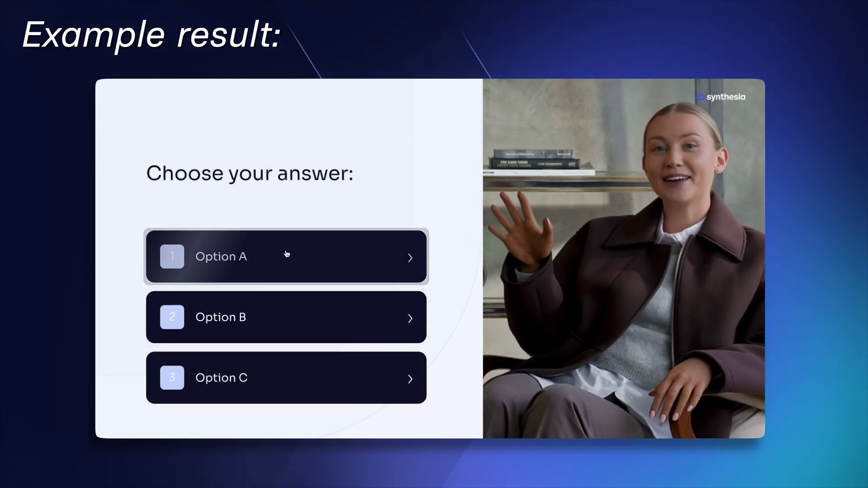
Choose Option B in the example quiz to jump to the follow-up scene.
left_click(291, 321)
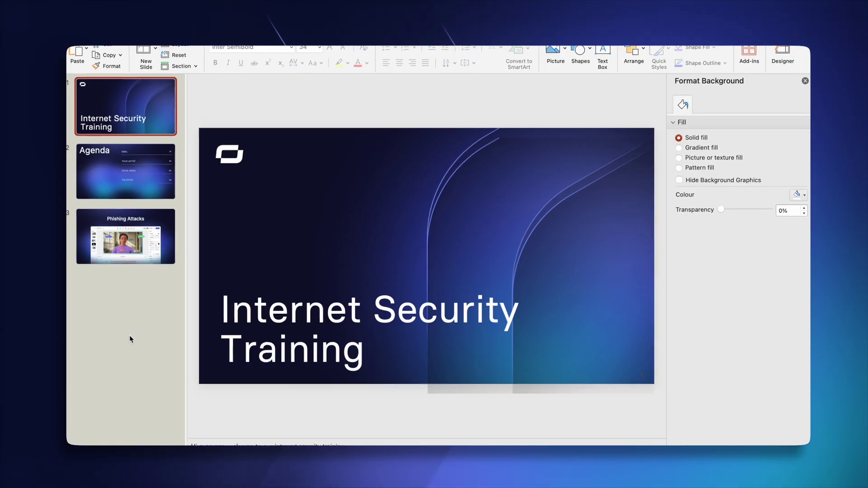
Flip through the Word and PowerPoint internet security source files in Quick Look.
key("Down")
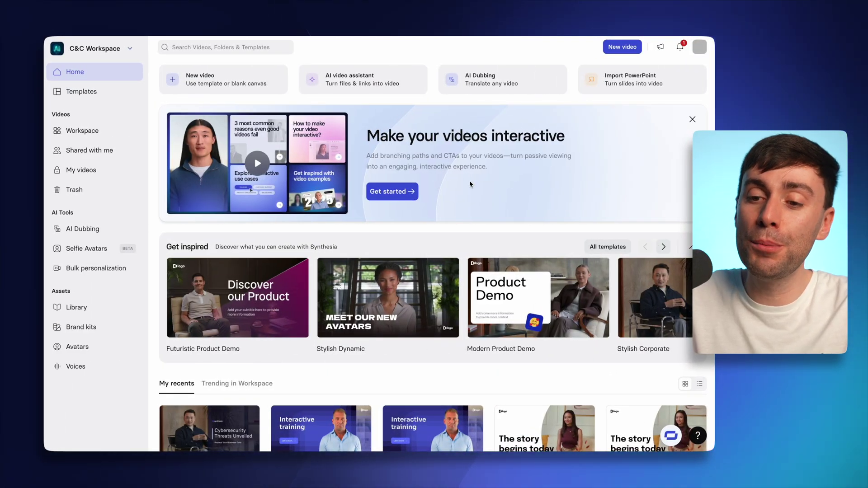
Start the AI video assistant, preview the URL, Prompt and Script sources, then choose File.
left_click(382, 83)
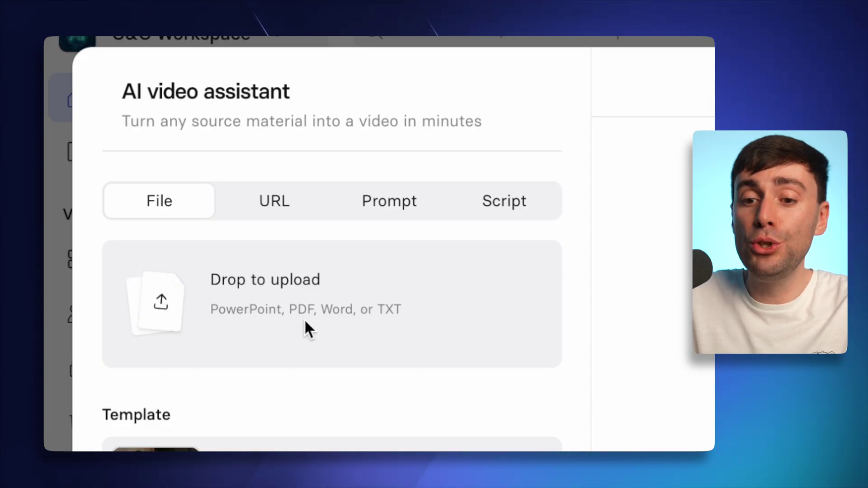
left_click(286, 202)
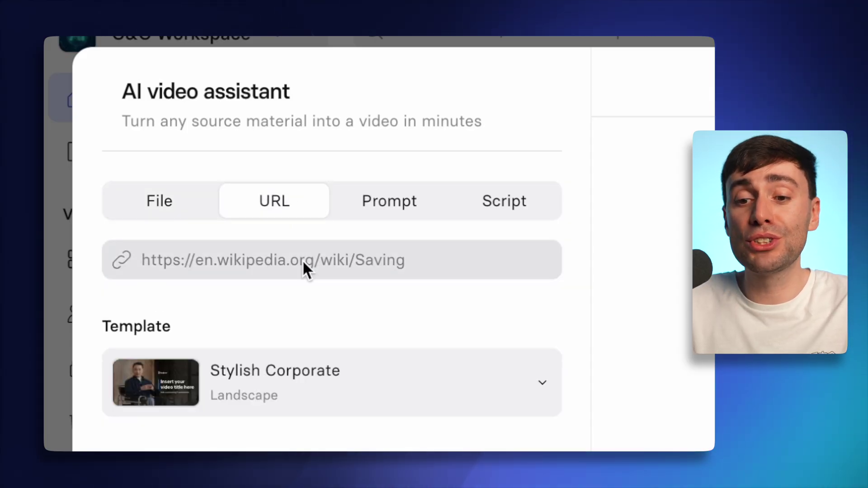
left_click(404, 206)
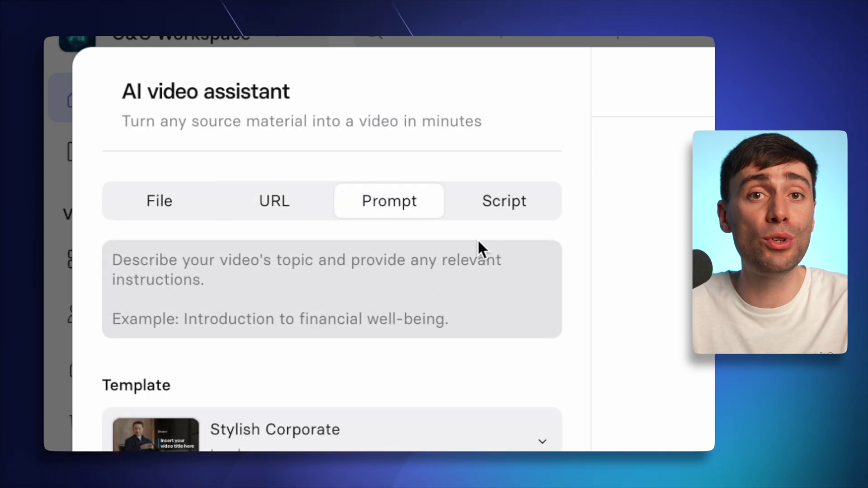
left_click(523, 210)
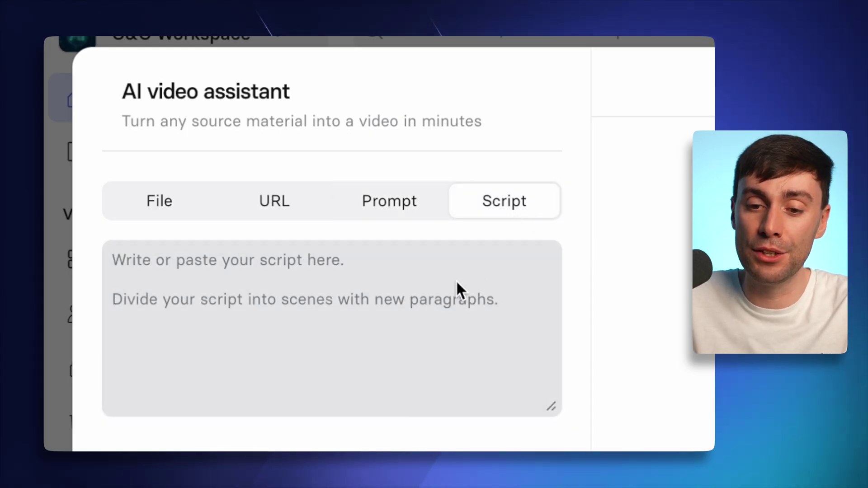
left_click(159, 201)
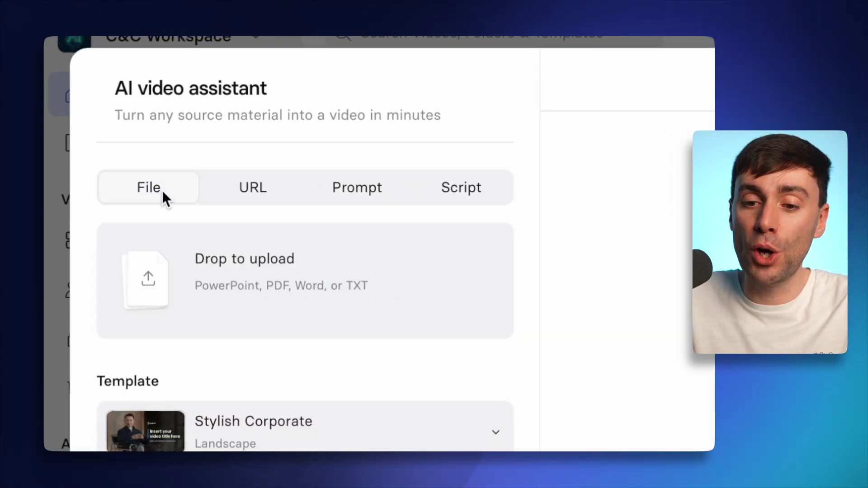
Upload Internet Security Awareness Training.docx as the source and bring up the template gallery.
left_click(155, 152)
left_click(316, 193)
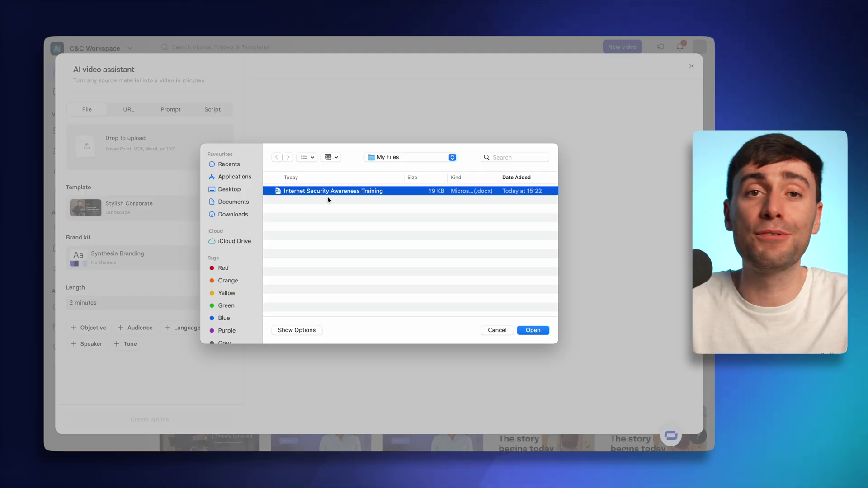
left_click(532, 329)
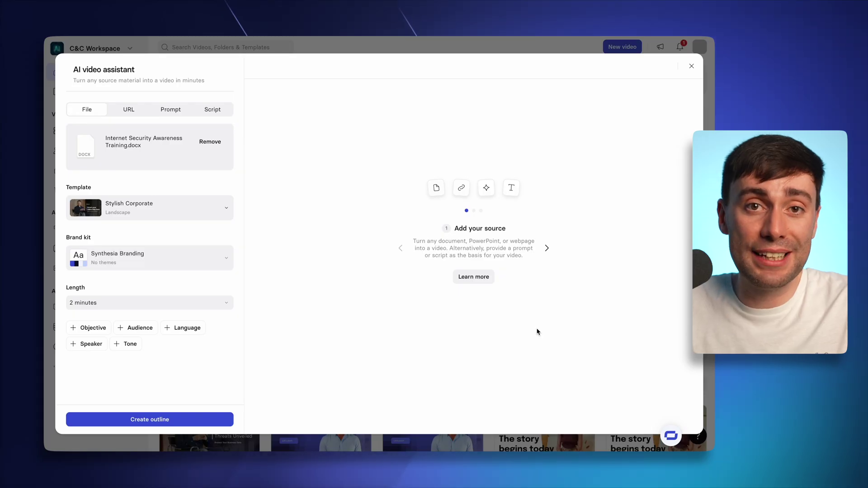
left_click(196, 215)
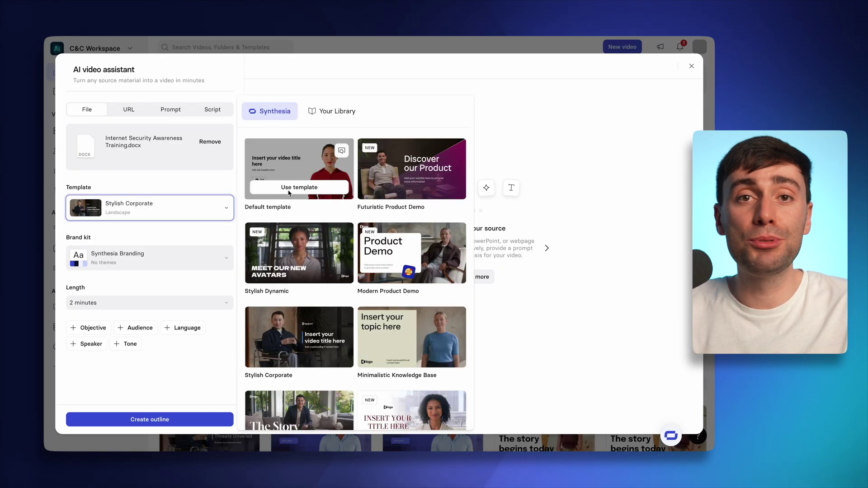
mouse_move(417, 244)
scroll(417, 244, "down", 2)
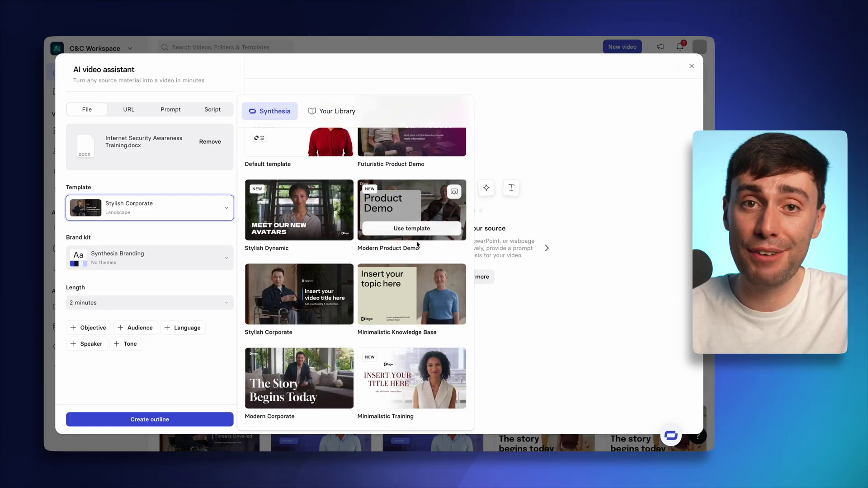
mouse_move(342, 254)
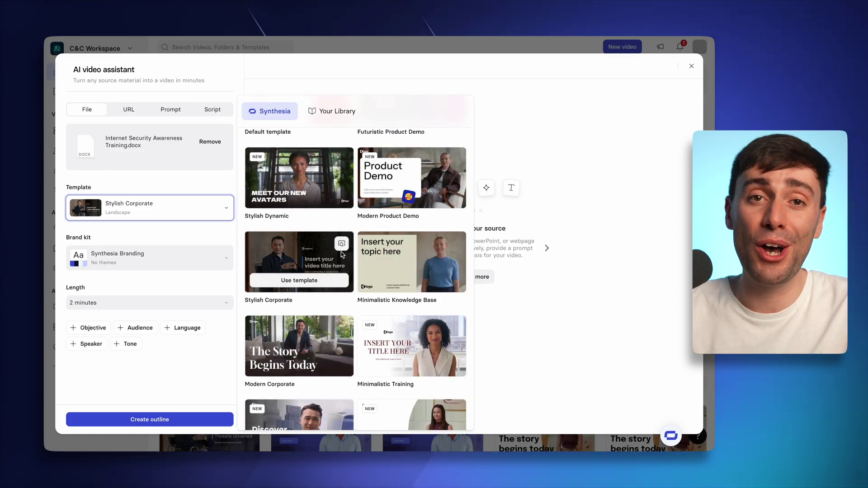
left_click(309, 281)
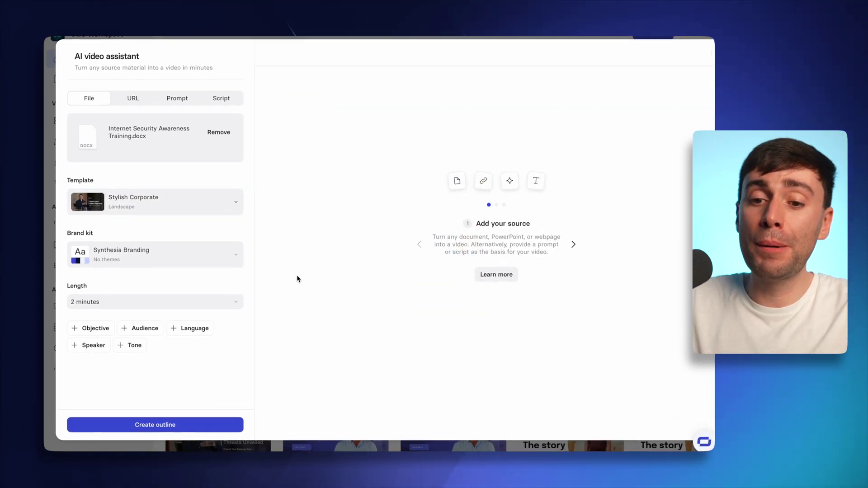
Keep Synthesia Branding as the brand kit and set the video length to 3 minutes.
left_click(200, 259)
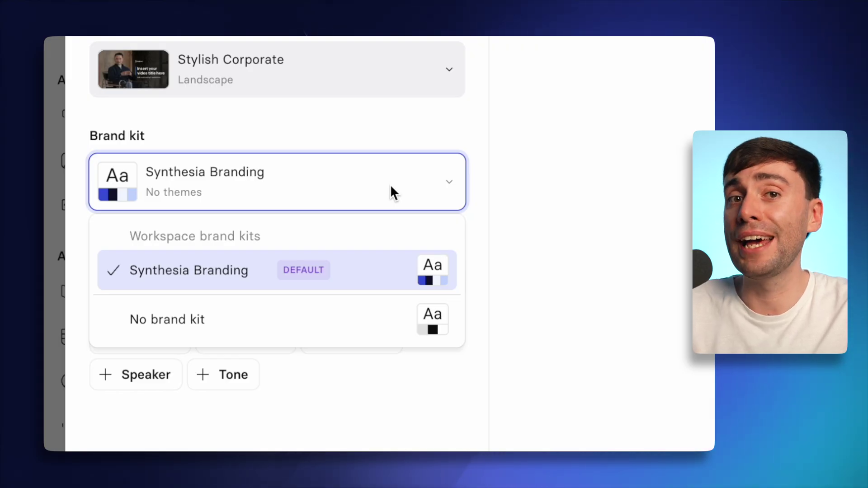
left_click(351, 271)
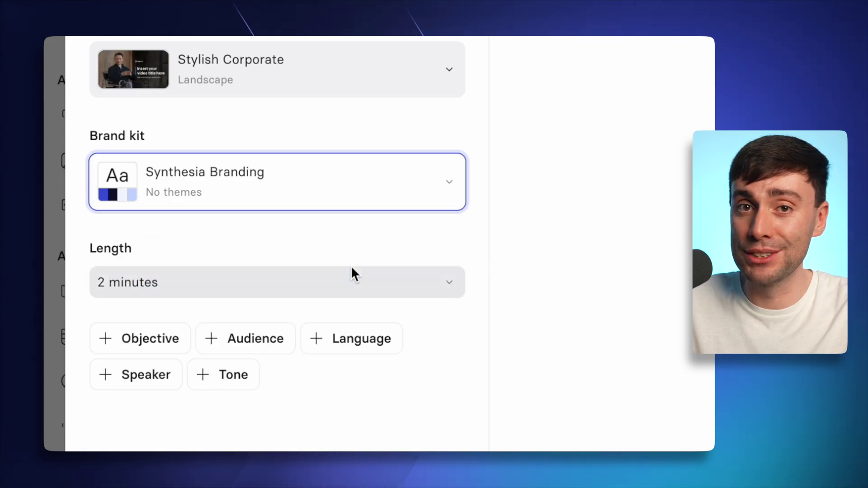
scroll(352, 271, "down", 2)
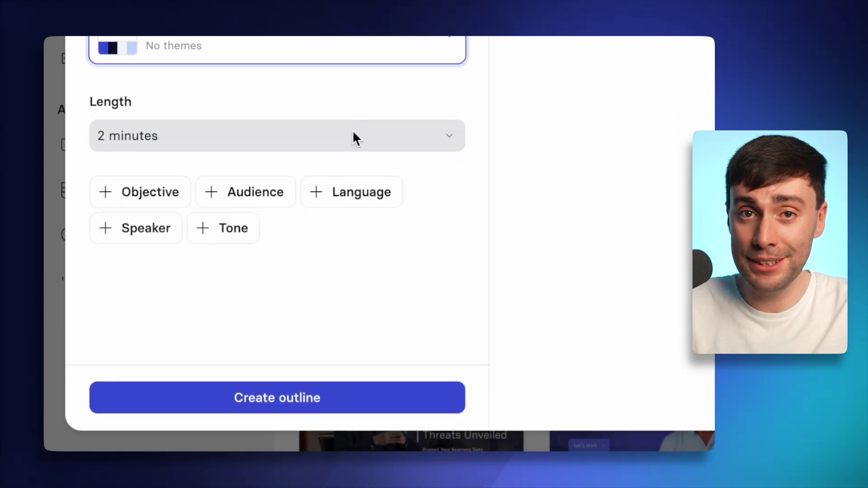
left_click(354, 137)
left_click(223, 277)
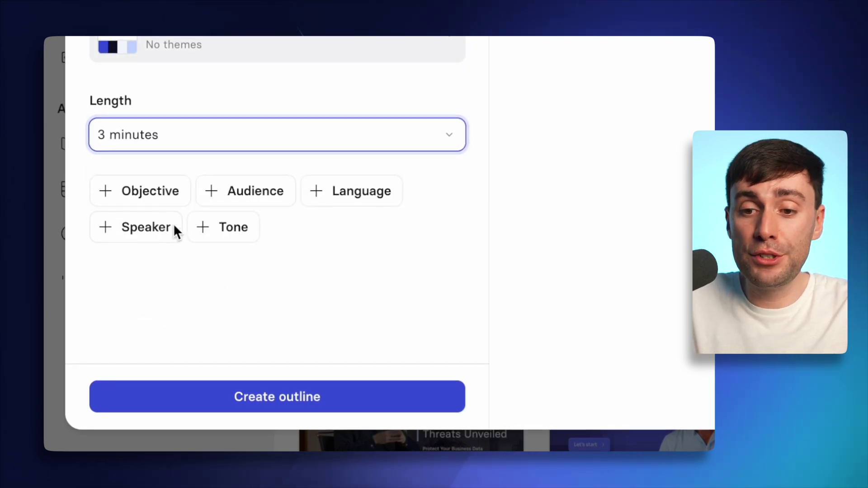
Add the objective 'Educate the company on best practices for their day to day IT security' and generate the outline.
left_click(161, 190)
left_click(156, 195)
type("Educate the company on best practices for their day to day IT security")
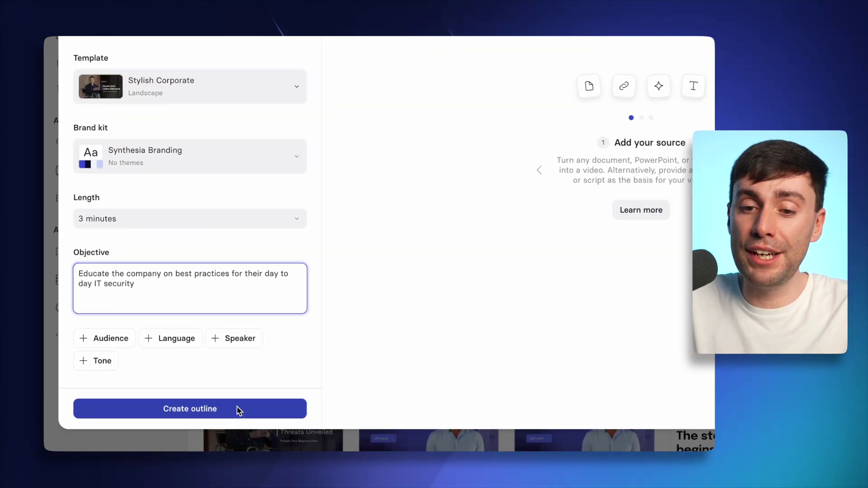
left_click(238, 410)
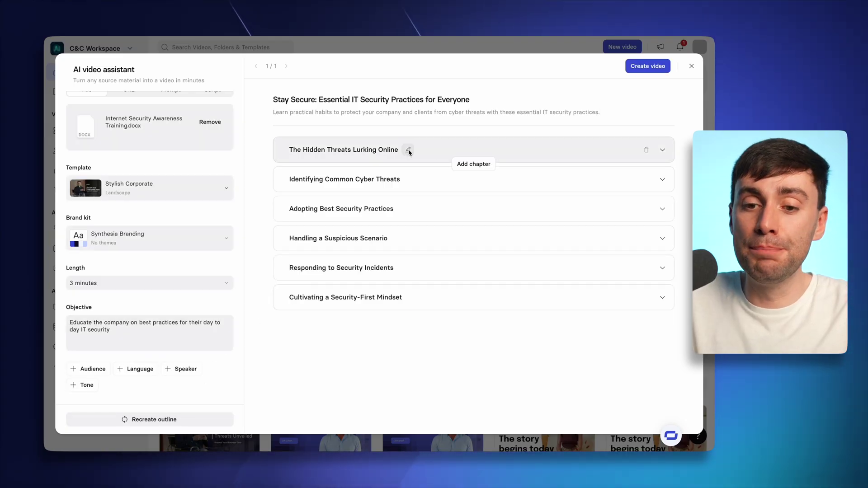
Expand 'The Hidden Threats Lurking Online' and 'Identifying Common Cyber Threats' to read their points.
left_click(415, 153)
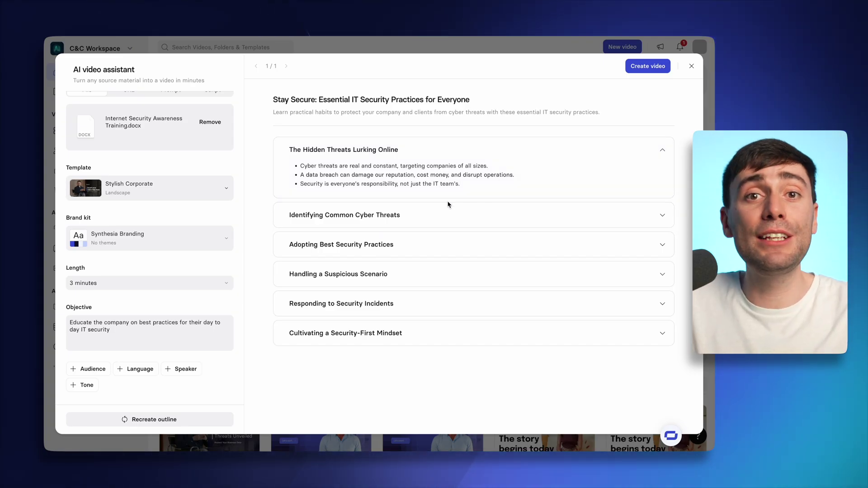
left_click(410, 216)
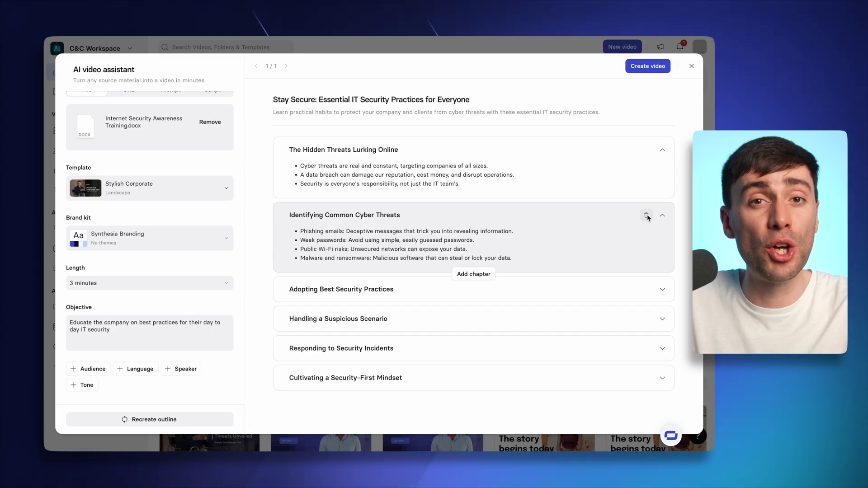
Generate draft scenes from the outline, review their layouts and scripts, and load the draft into the editor.
left_click(660, 69)
scroll(563, 268, "up", 15)
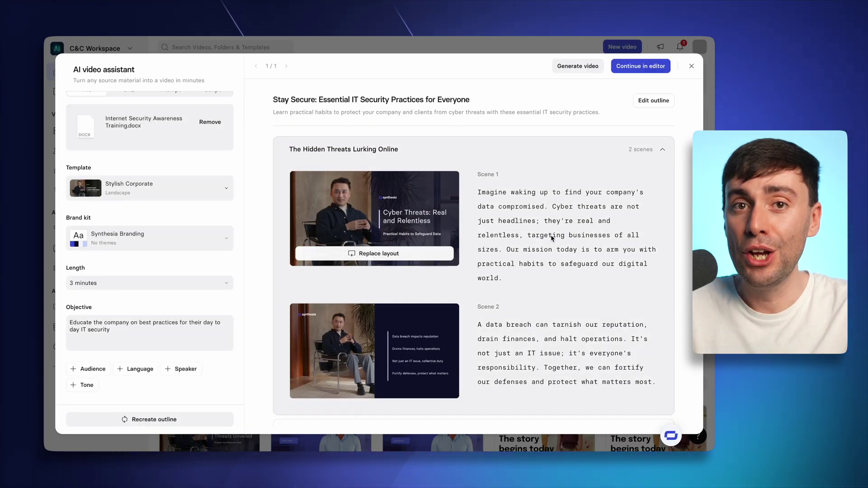
scroll(551, 238, "down", 5)
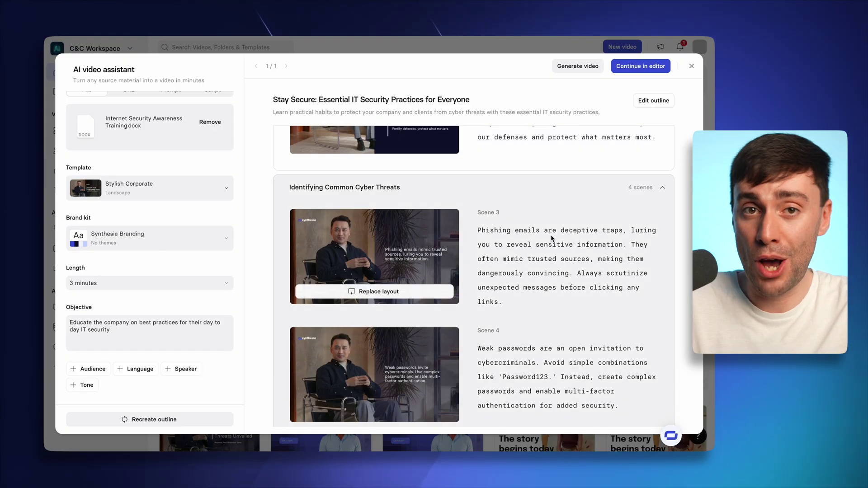
scroll(551, 239, "down", 6)
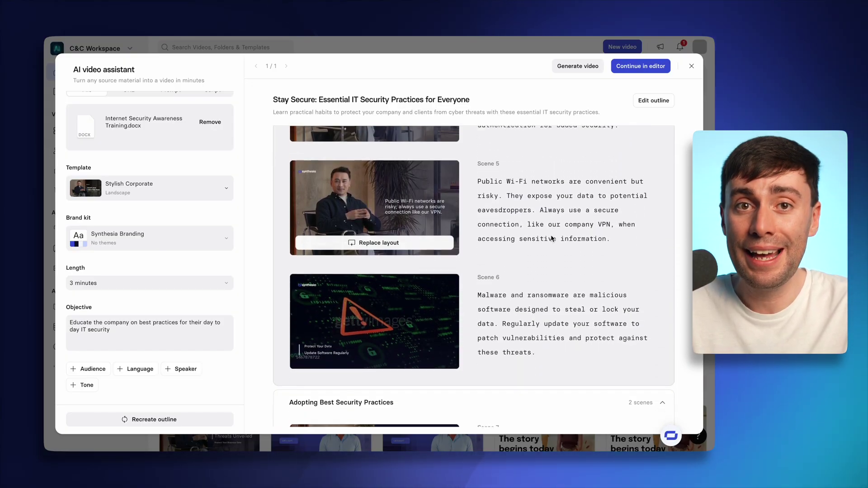
scroll(551, 238, "down", 7)
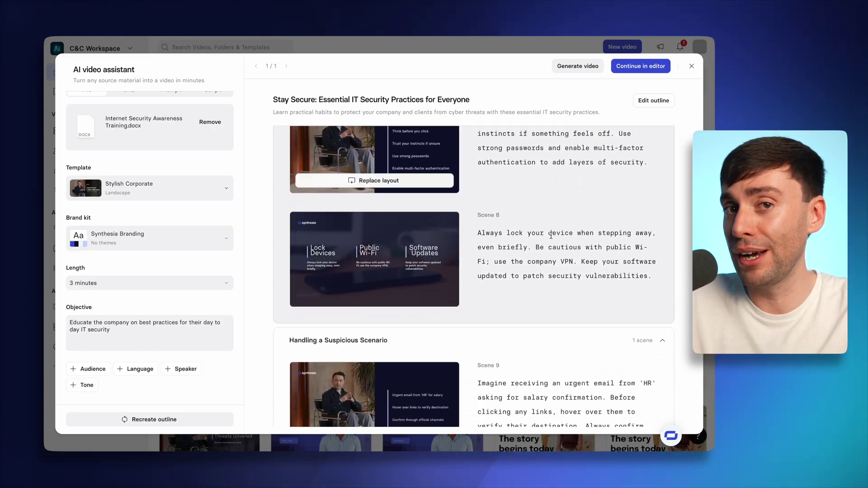
scroll(550, 235, "down", 1)
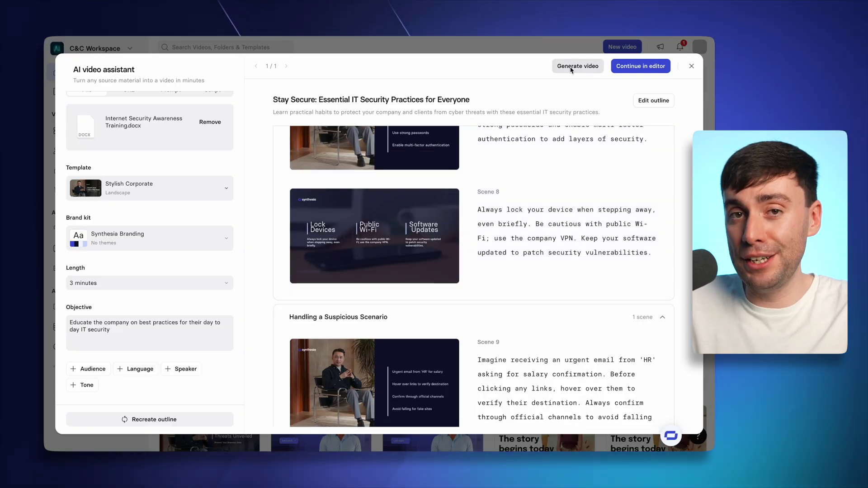
left_click(640, 66)
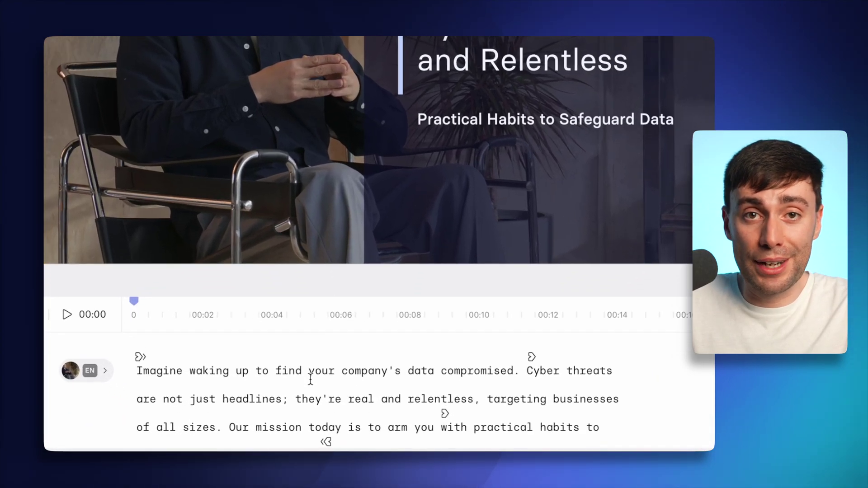
Open the narration with 'Hi everyone, thanks for joining.' and retitle the scene 'Cyber Threats are Real and Relentless'.
left_click(326, 410)
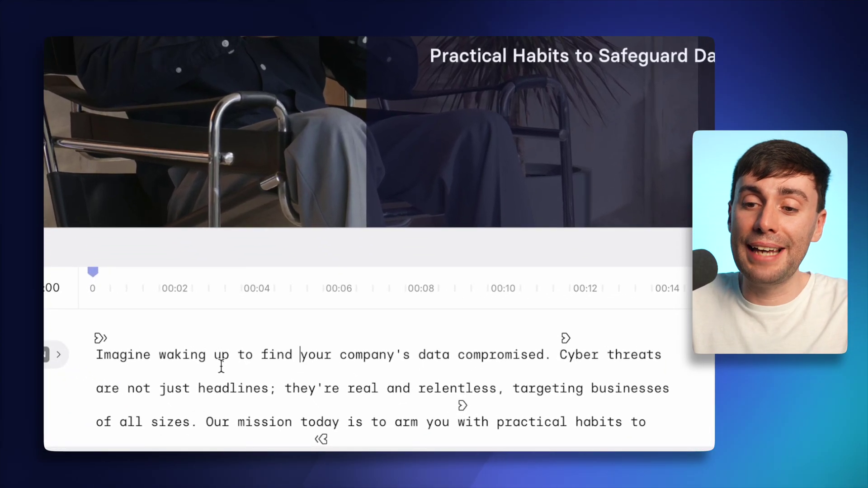
left_click(95, 354)
type("Hi everyone, thanks for joi")
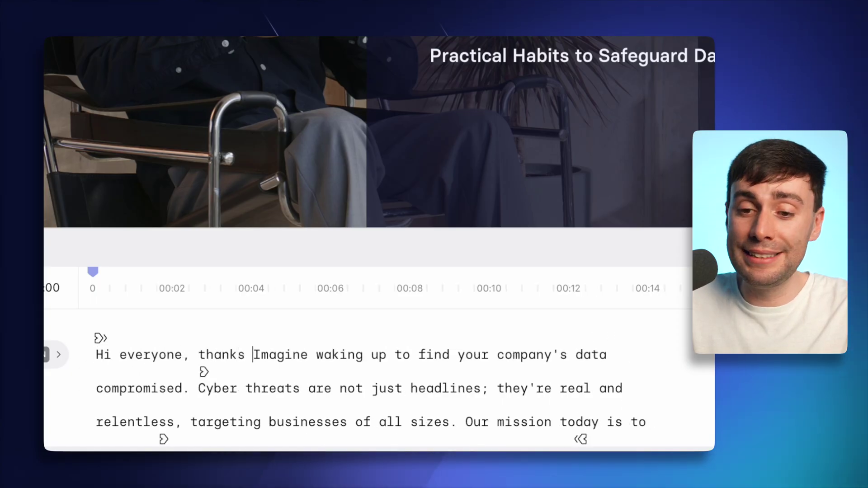
type("ning.")
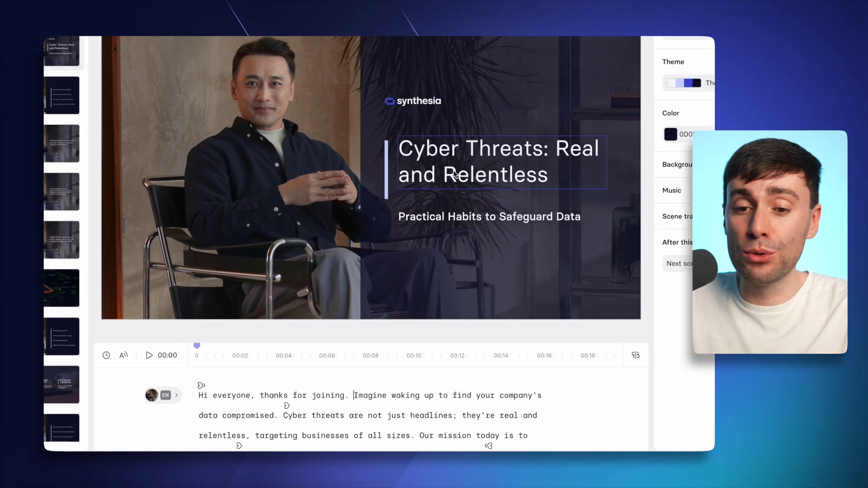
left_click(454, 175)
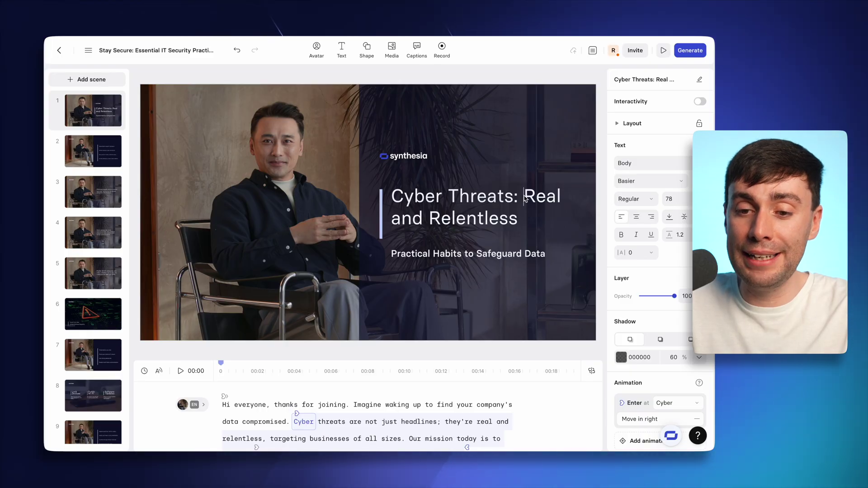
type("are")
Select the presenter avatar and browse the available avatars.
left_click(409, 156)
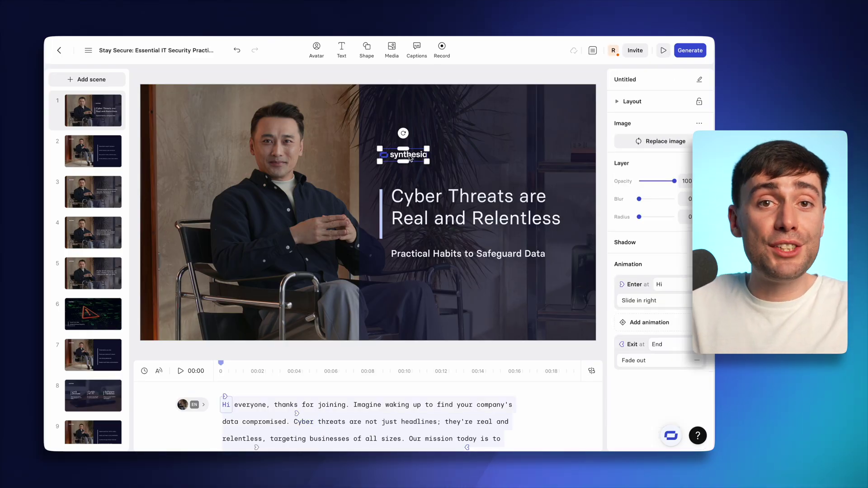
left_click(288, 209)
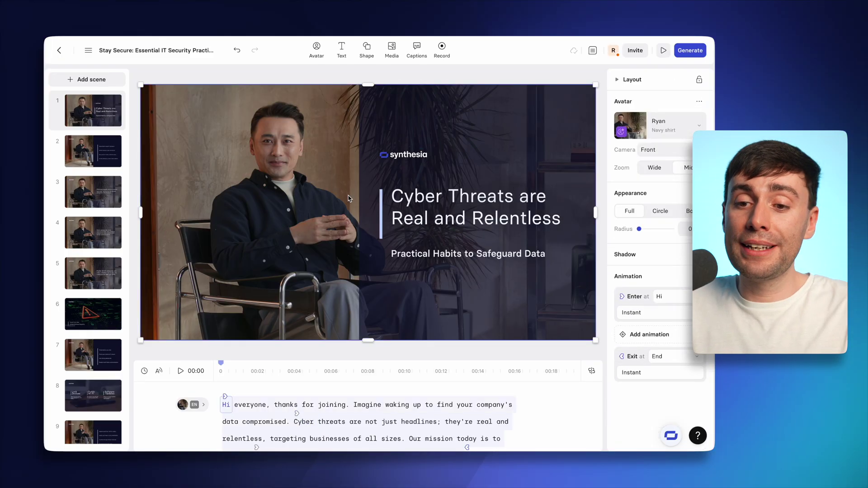
left_click(664, 125)
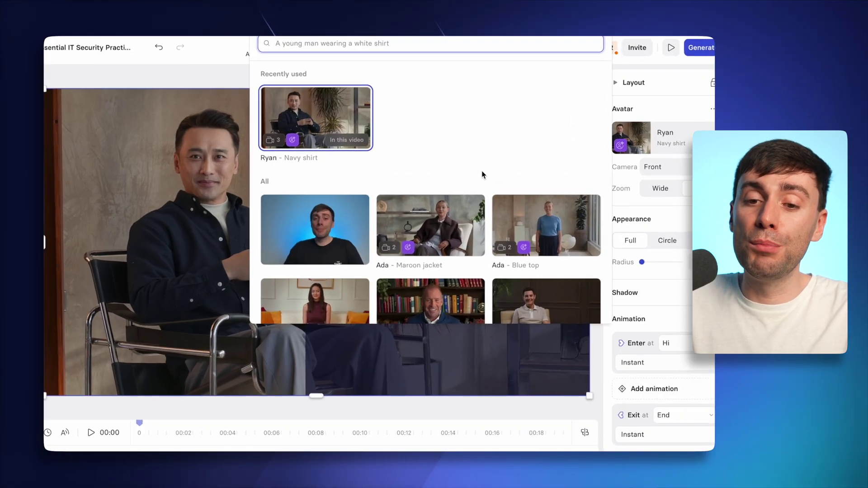
scroll(430, 212, "down", 5)
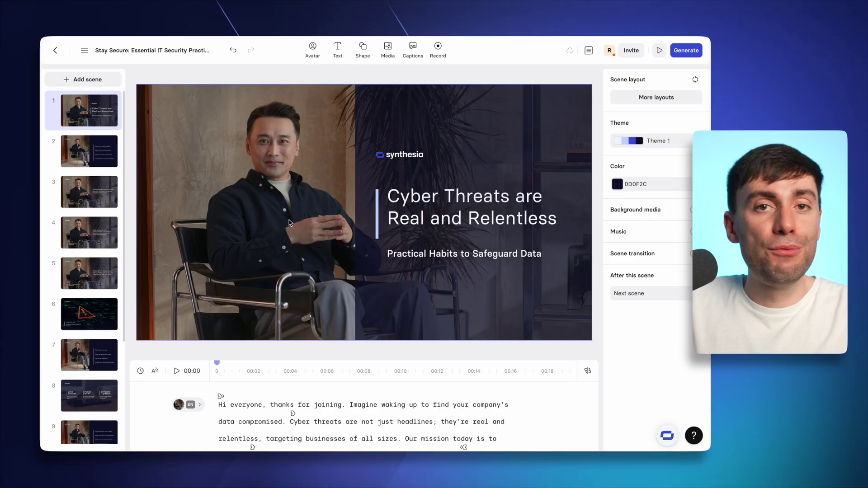
Insert a bullet-point scene as scene 2 and rewrite its bullets as the four quiz answers.
left_click(86, 80)
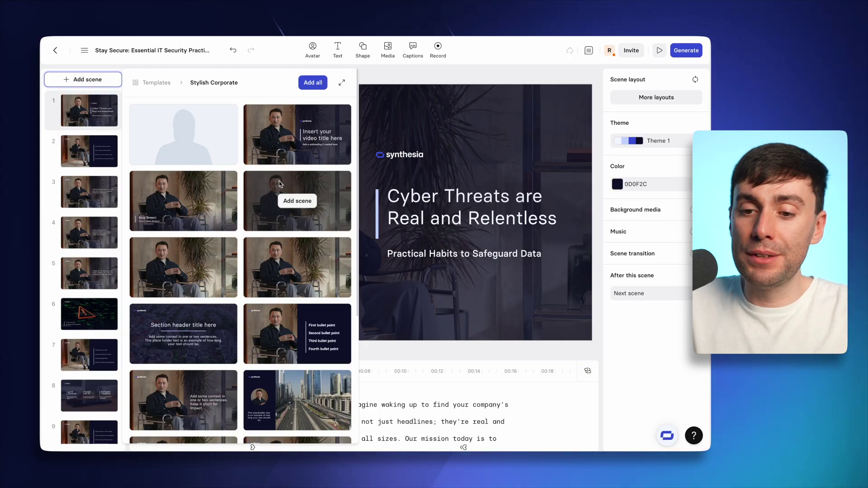
scroll(280, 183, "down", 3)
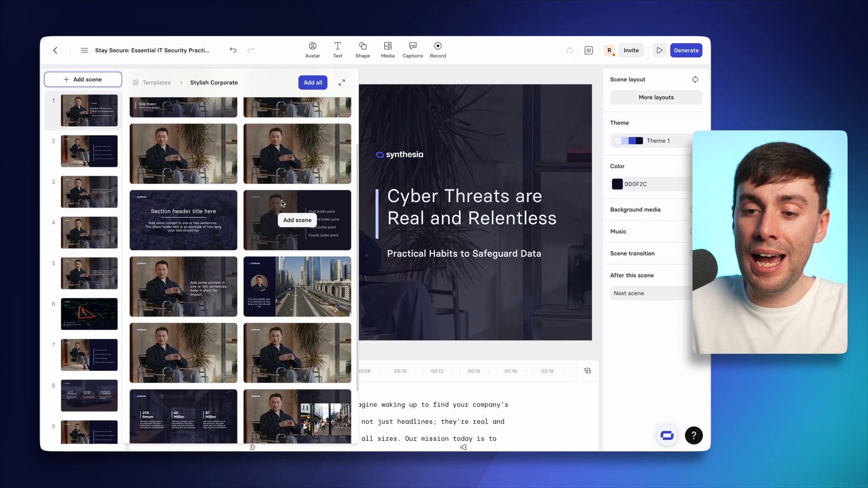
left_click(293, 222)
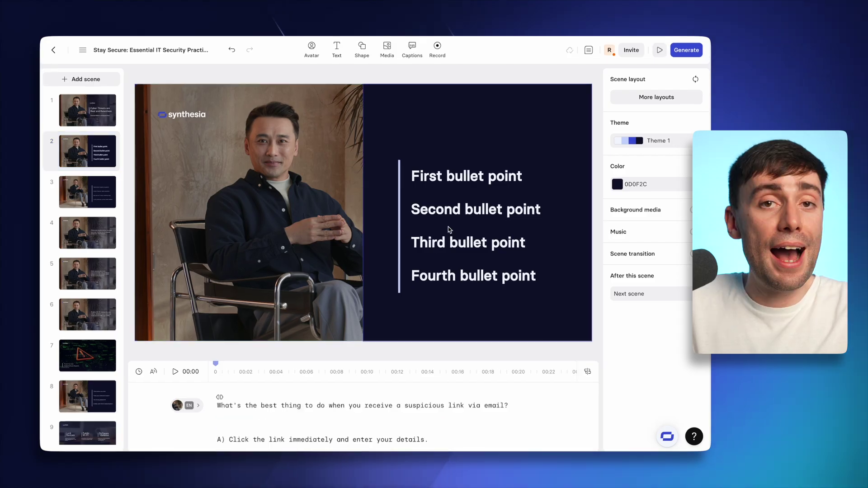
left_click(467, 176)
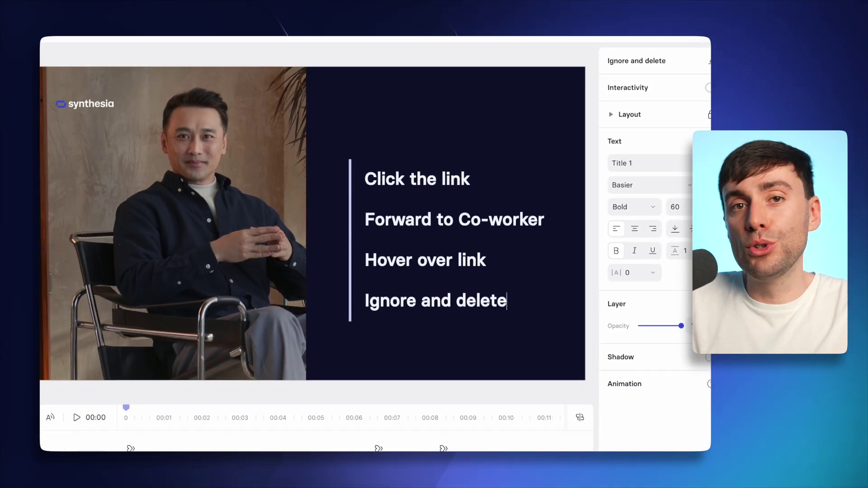
Replace the scene 2 script with the pasted suspicious-link quiz question and options.
key("ctrl+a")
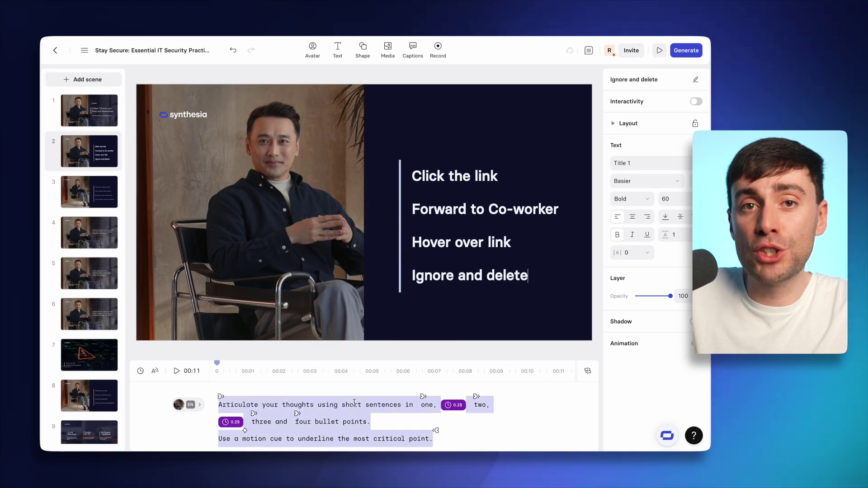
key("ctrl+v")
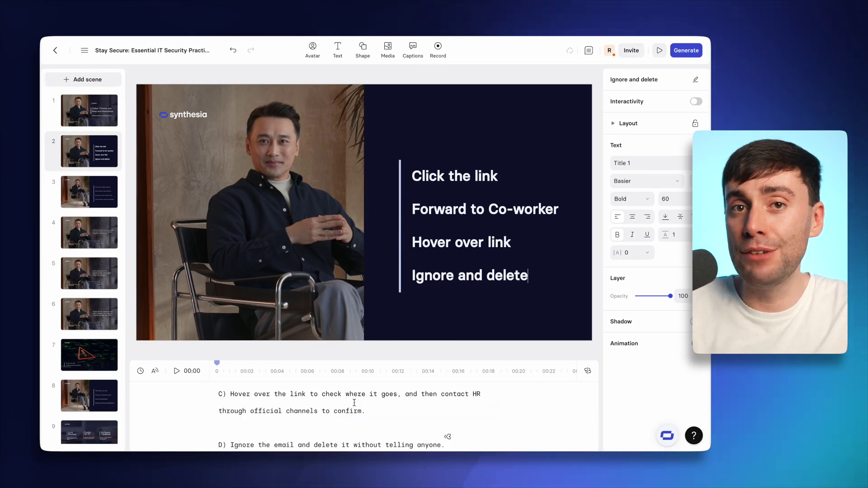
scroll(354, 403, "up", 5)
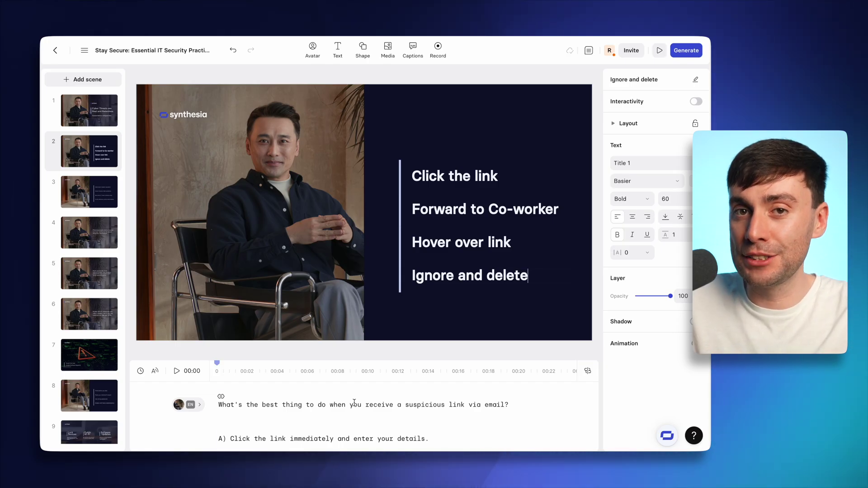
left_click(479, 231)
Add a Section header scene titled 'Correct!' with body 'Well done!' and a 'Nice one! That's the right choice' script.
left_click(86, 81)
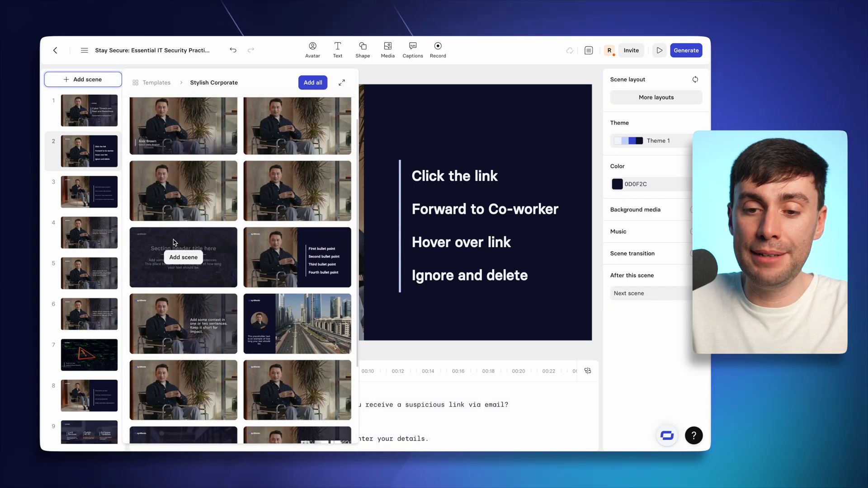
left_click(183, 254)
double_click(359, 181)
type("Correct!")
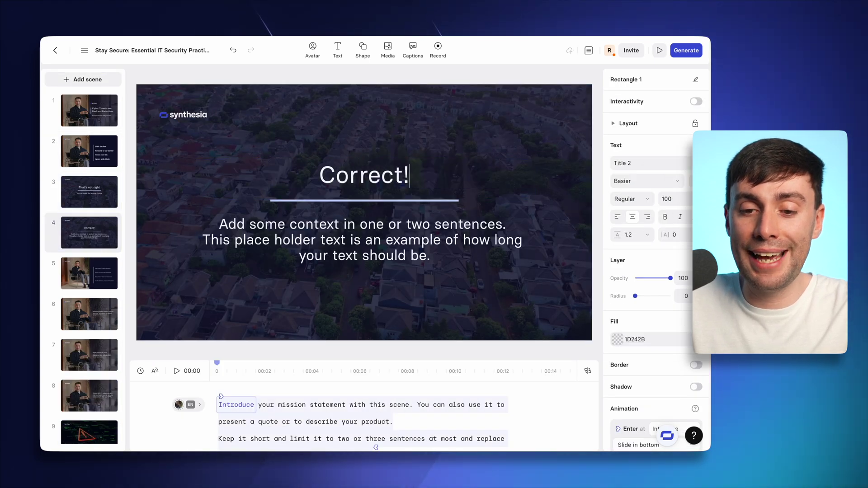
triple_click(362, 240)
type("Well done!")
key("ctrl+a")
type("N")
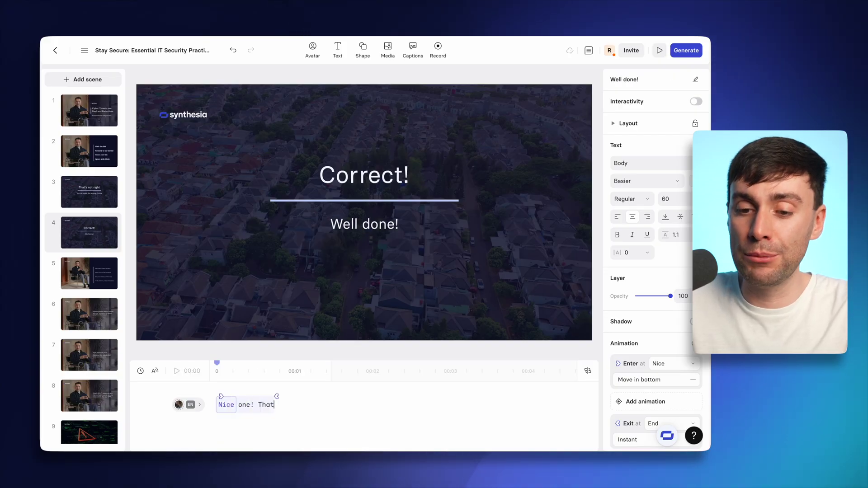
type("ice one! That's the right choice. You kept your computer and therefore the company safe!")
On scene 2, make the 'Click the link' answer interactive so it jumps to Scene 3.
left_click(107, 162)
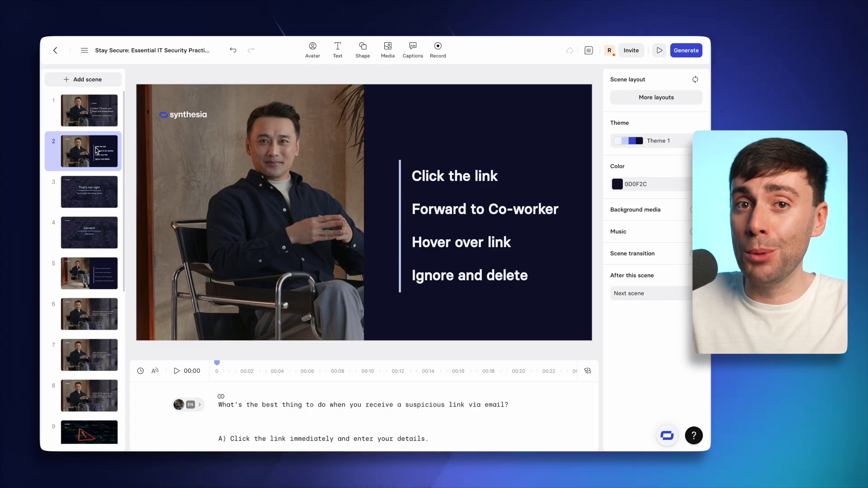
left_click(434, 183)
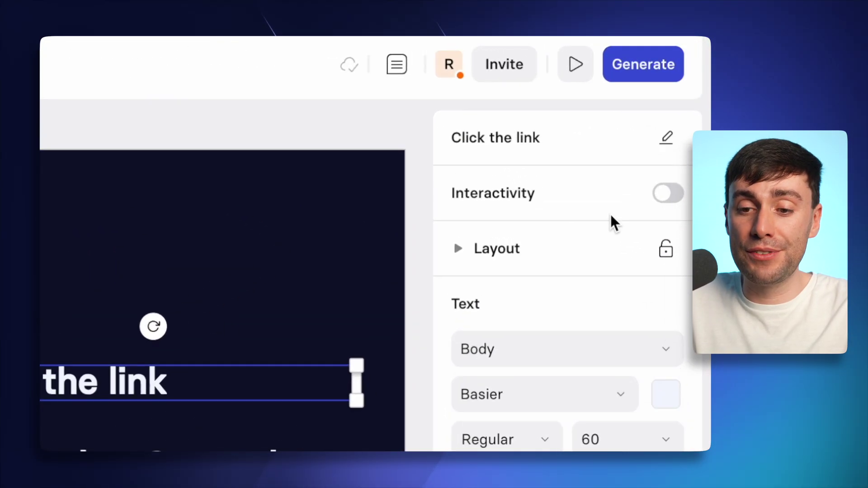
left_click(668, 196)
left_click(605, 239)
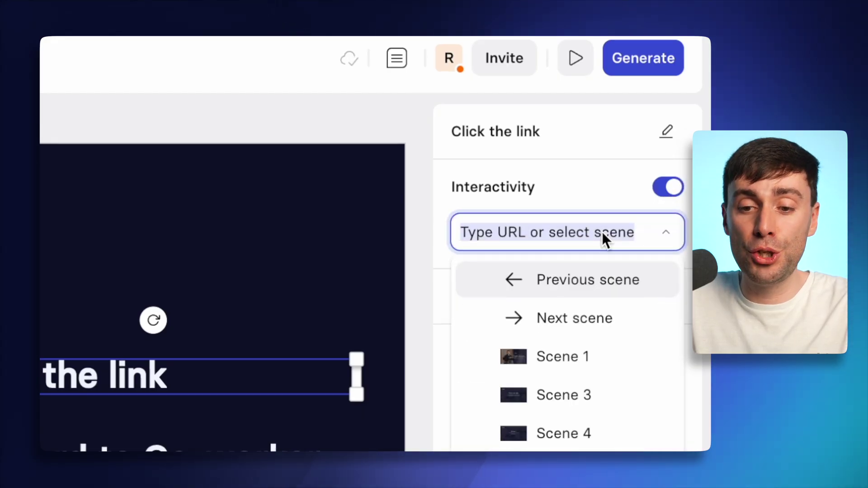
left_click(591, 394)
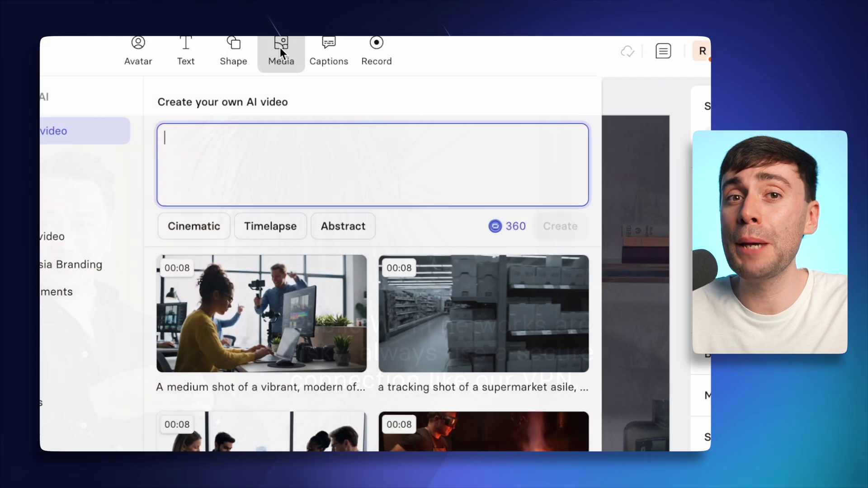
Generate a cinematic AI drone clip of a Wi-Fi-filled city with sharks and apply it as scene 8's background.
type("a drone shot over a large city with skyscrapers, there are wifi signals coming from everywhere, showing that the city is completely surrounded by connections.")
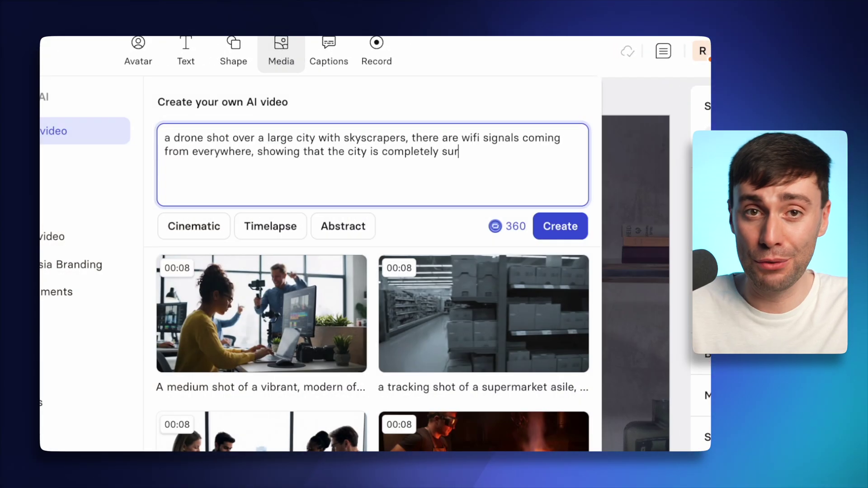
left_click(226, 228)
left_click(559, 231)
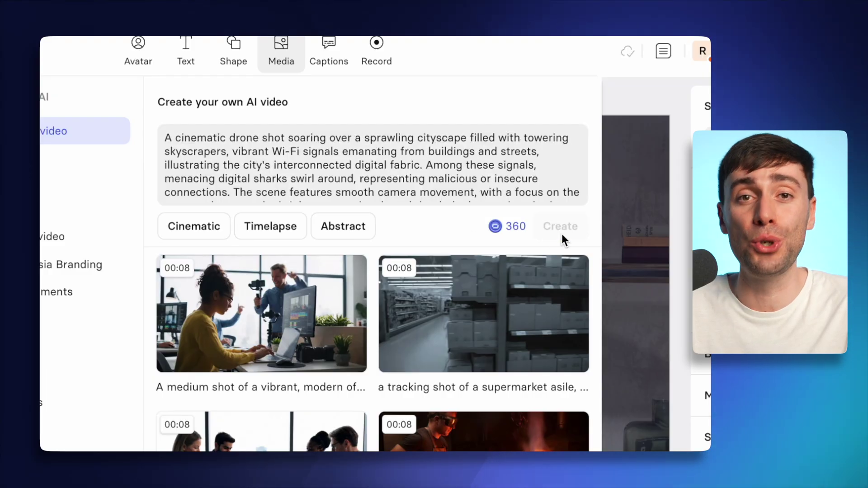
left_click(317, 306)
left_click(176, 377)
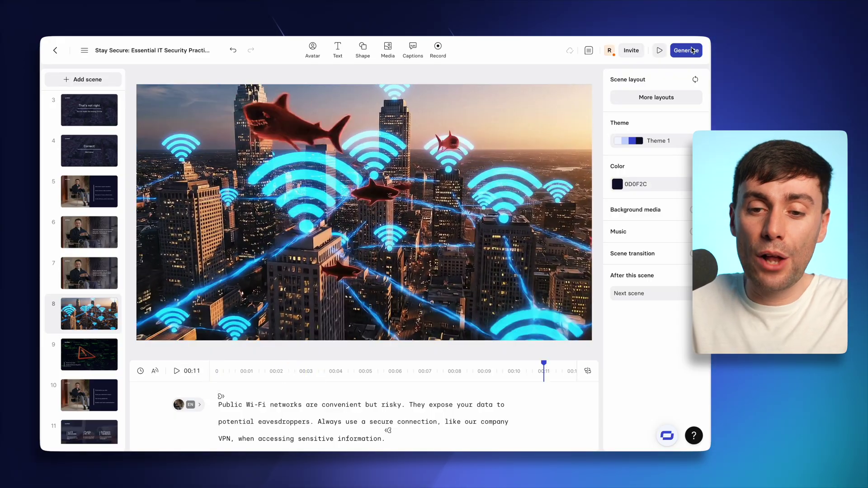
left_click(692, 50)
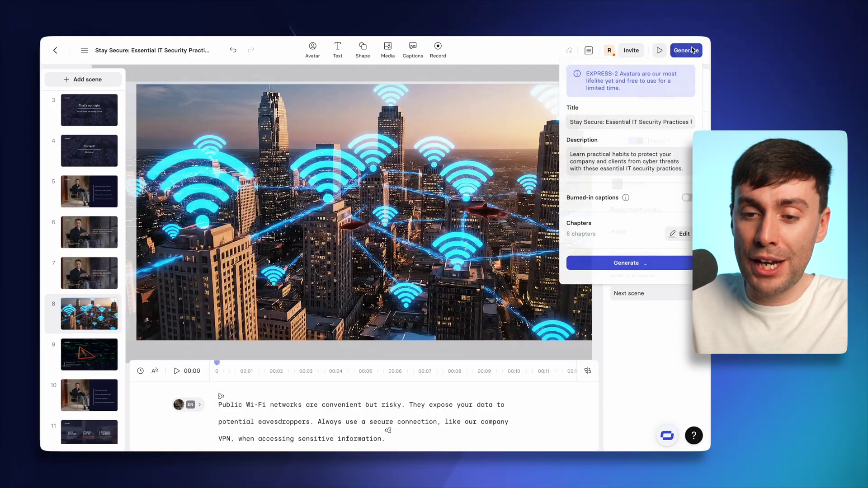
Generate the final 'Stay Secure' video, then publish Version 3 with a shareable link.
left_click(630, 263)
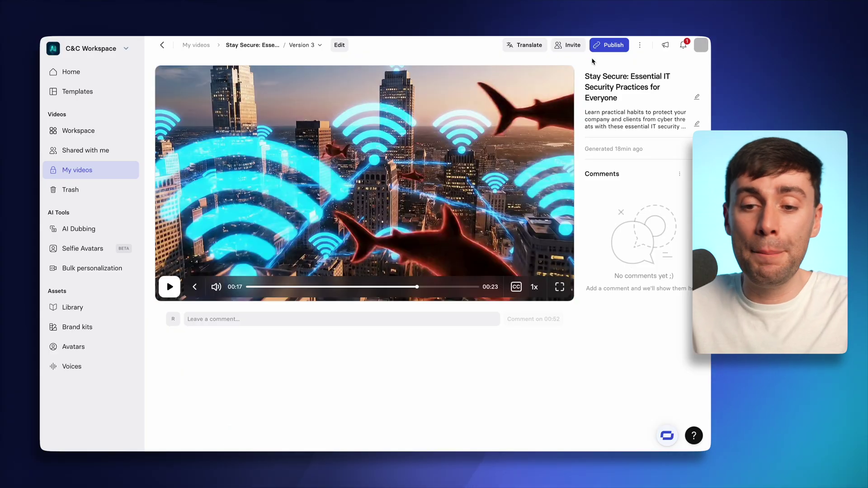
left_click(601, 47)
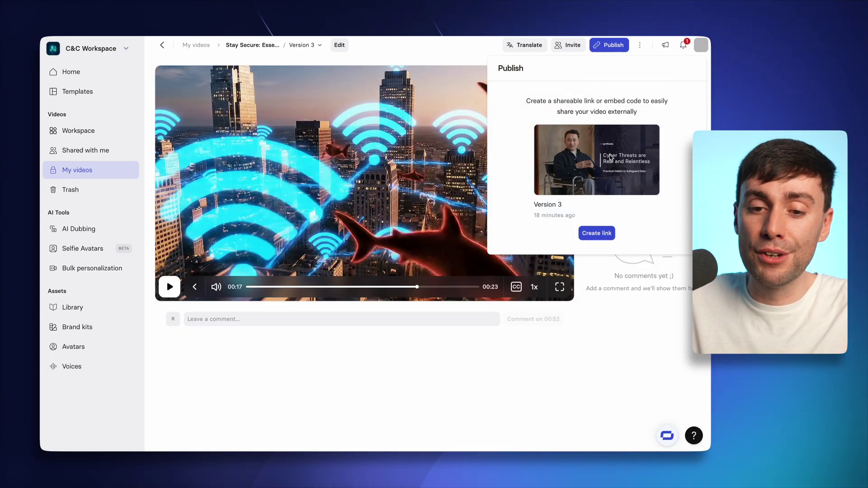
left_click(613, 232)
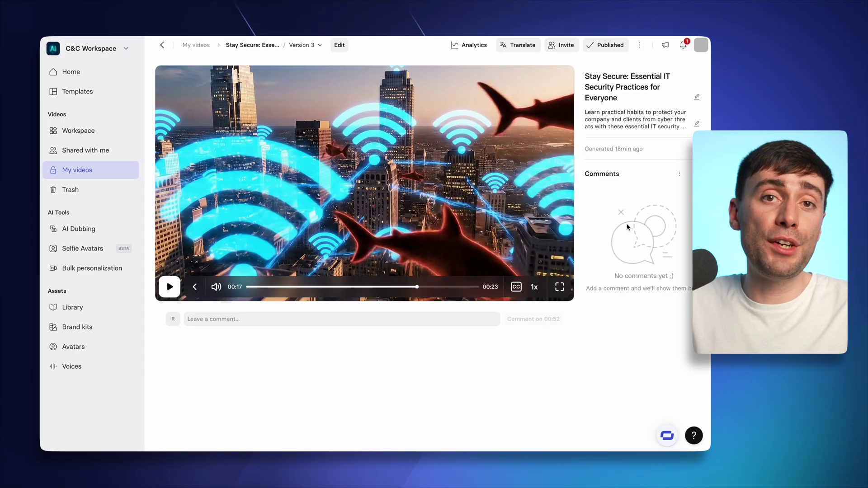
Show the Analytics panel for Version 3 with views, watch time and completion over 30 days.
left_click(465, 50)
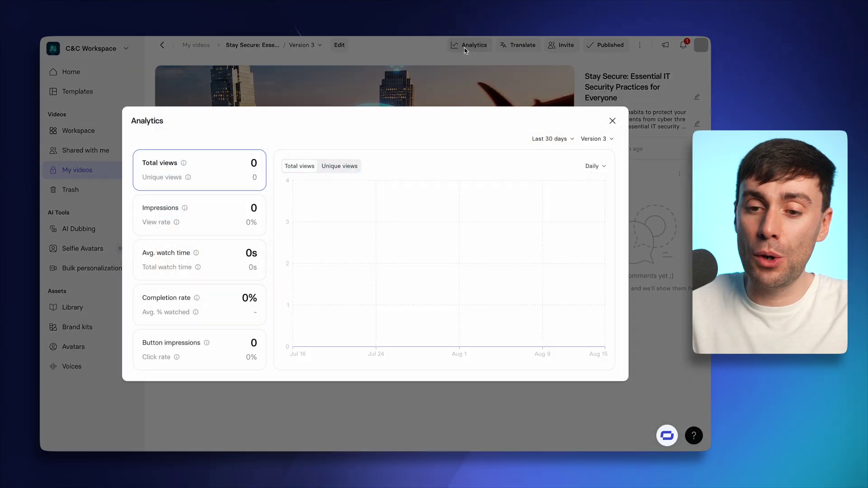